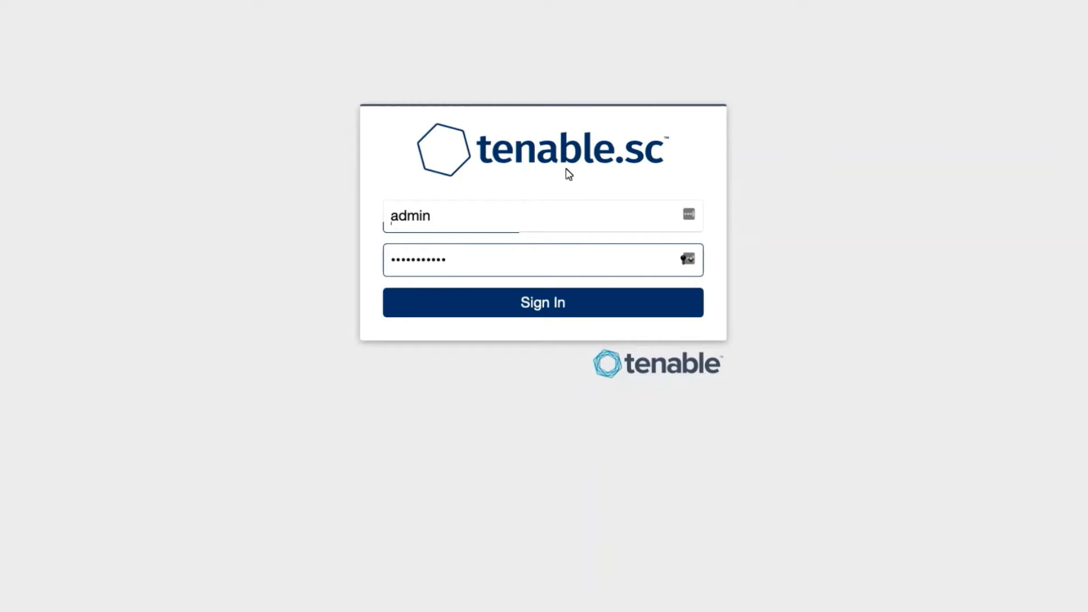
- Sign in as admin and go to System > Configuration > Plugins / Feed
{"action": "left_click", "coordinate": [554, 304]}
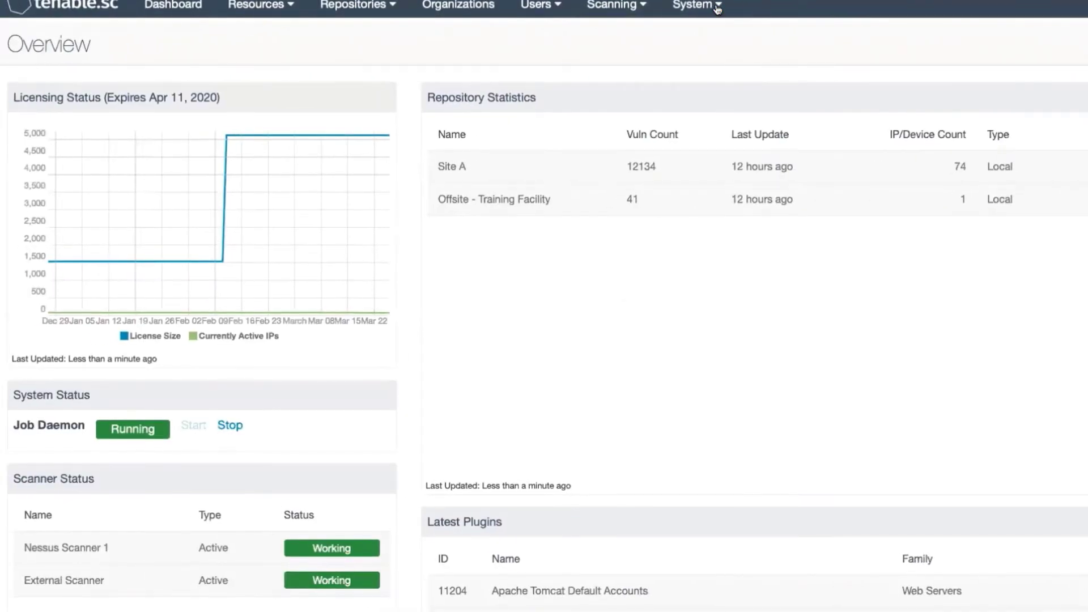
{"action": "left_click", "coordinate": [716, 9]}
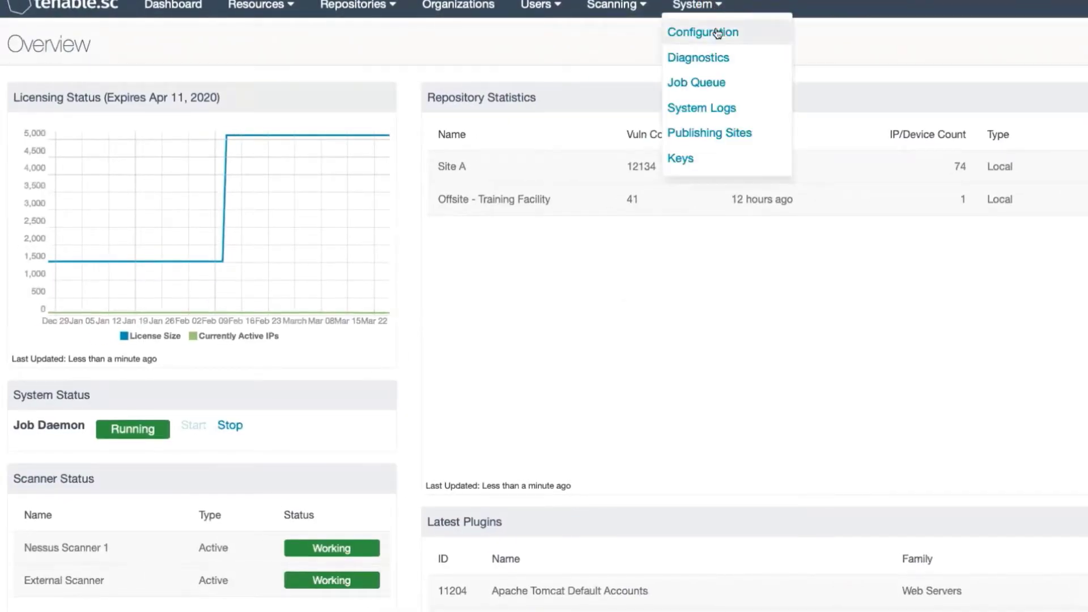
{"action": "left_click", "coordinate": [718, 34]}
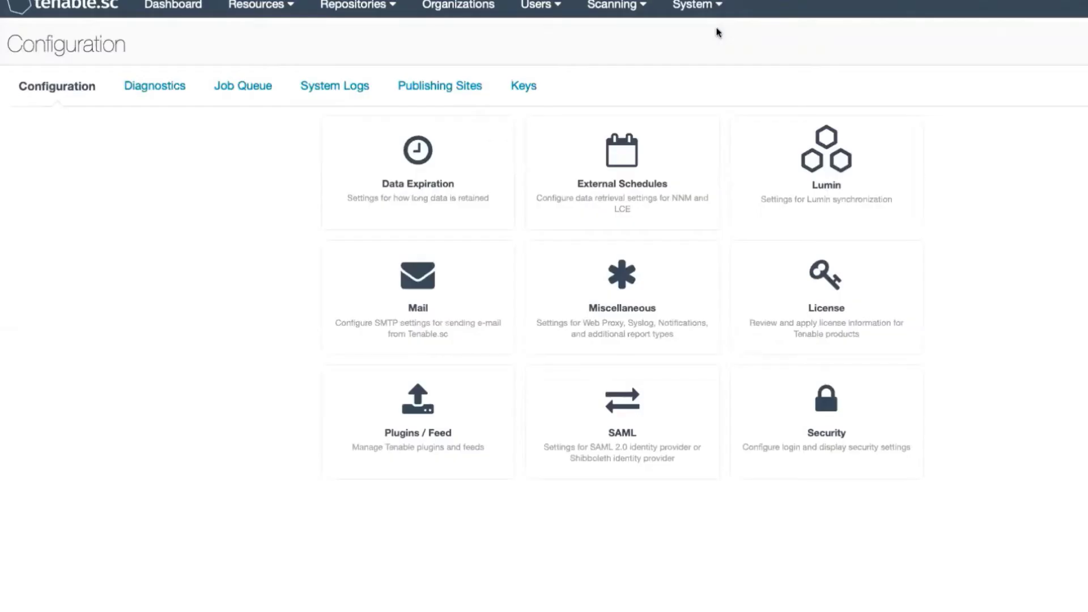
{"action": "left_click", "coordinate": [476, 404]}
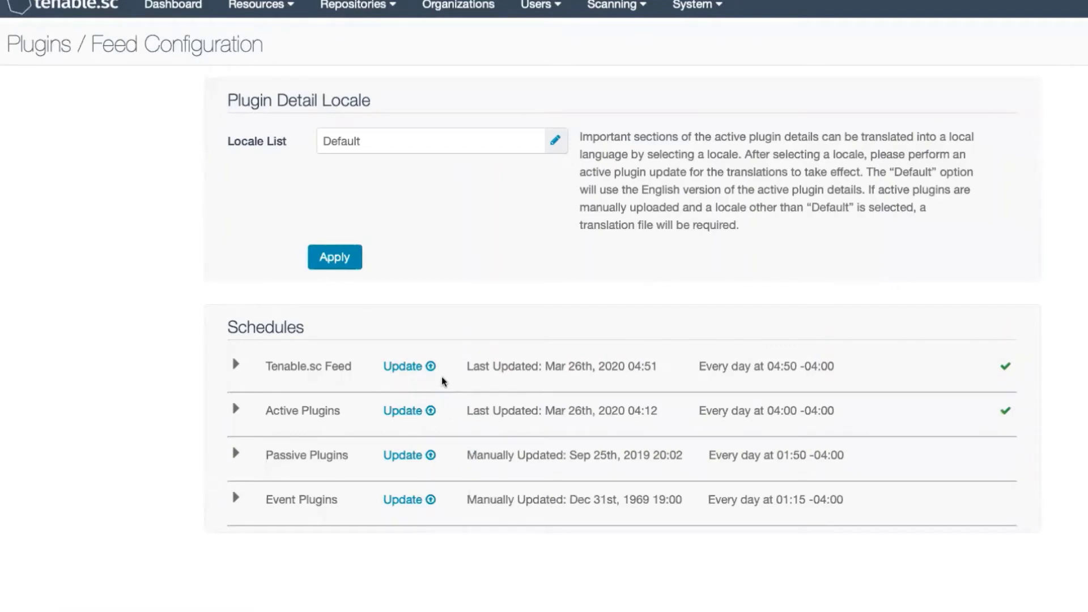
- Expand the Tenable.sc Feed and Active Plugins schedule rows
{"action": "left_click", "coordinate": [236, 365]}
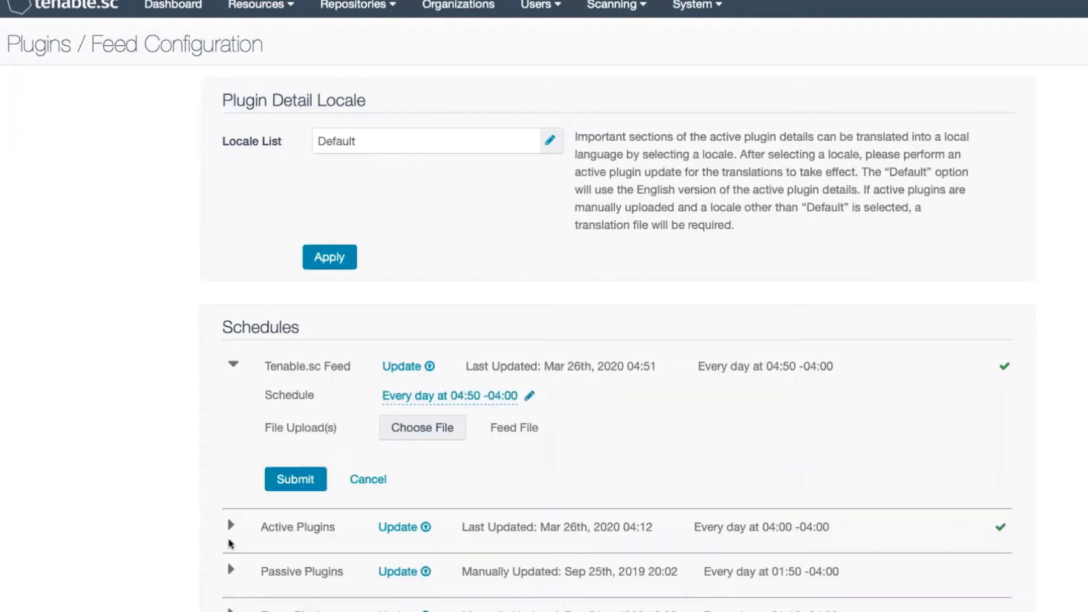
{"action": "left_click", "coordinate": [235, 529]}
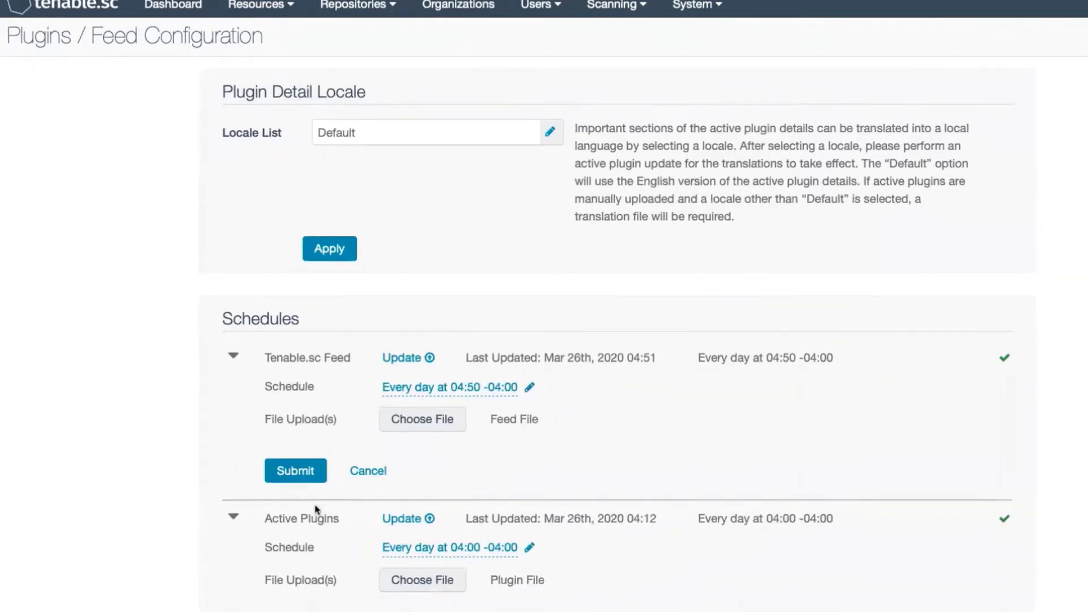
{"action": "scroll", "coordinate": [317, 508], "scroll_direction": "down", "scroll_amount": 1}
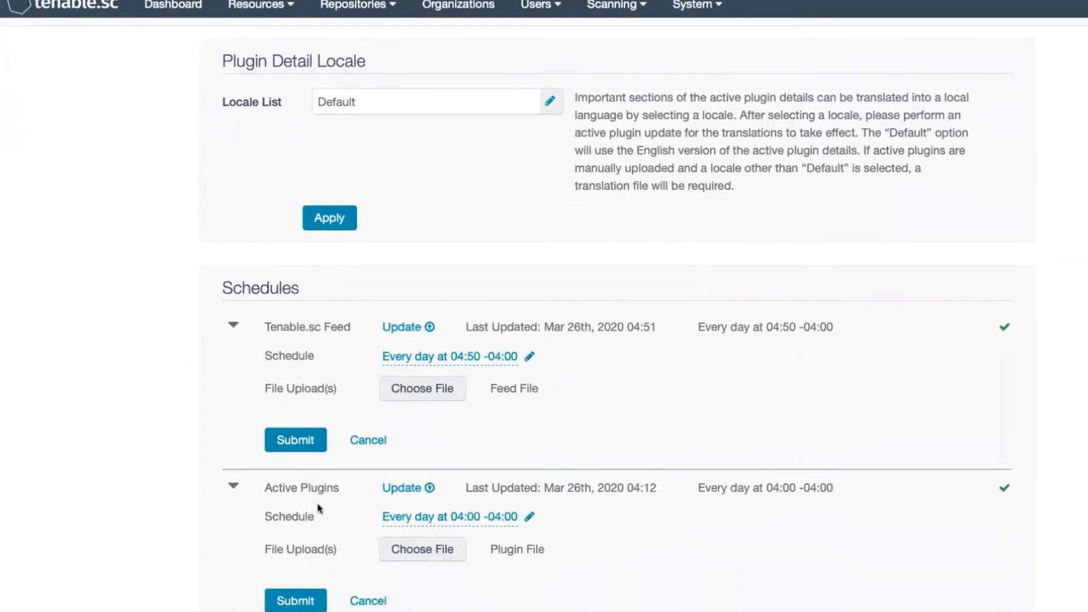
{"action": "scroll", "coordinate": [417, 351], "scroll_direction": "down", "scroll_amount": 1}
{"action": "scroll", "coordinate": [417, 350], "scroll_direction": "down", "scroll_amount": 1}
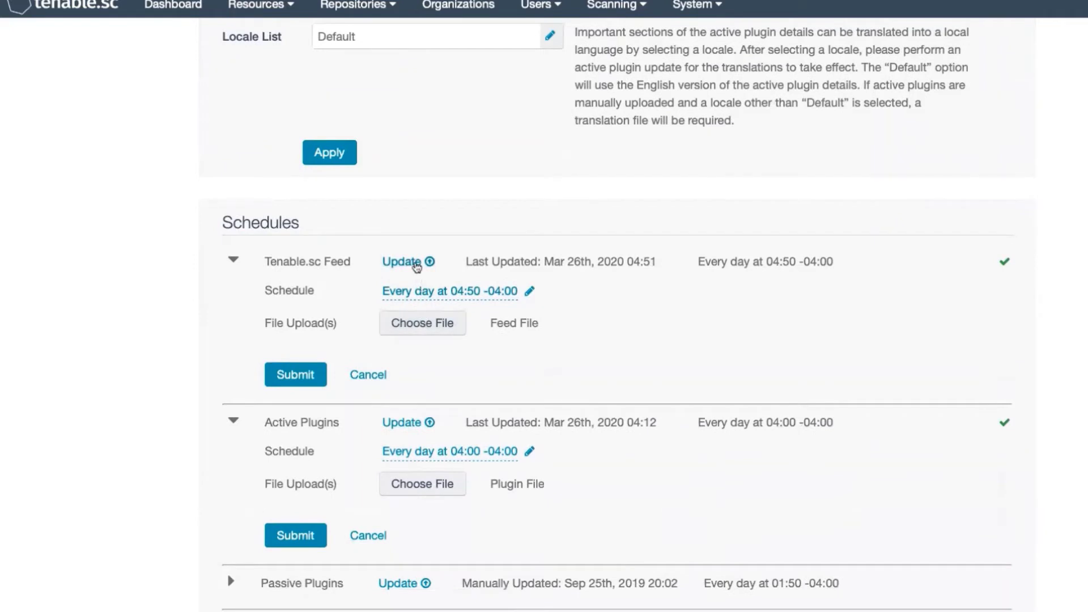
- Trigger manual updates for Tenable.sc Feed and then Active Plugins
{"action": "left_click", "coordinate": [417, 264]}
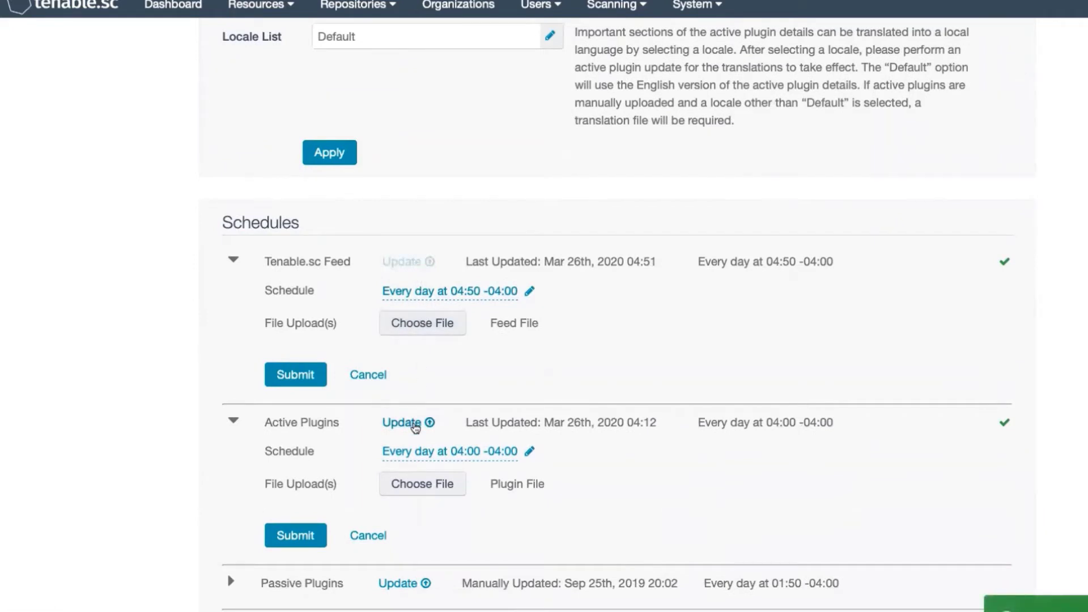
{"action": "left_click", "coordinate": [415, 427]}
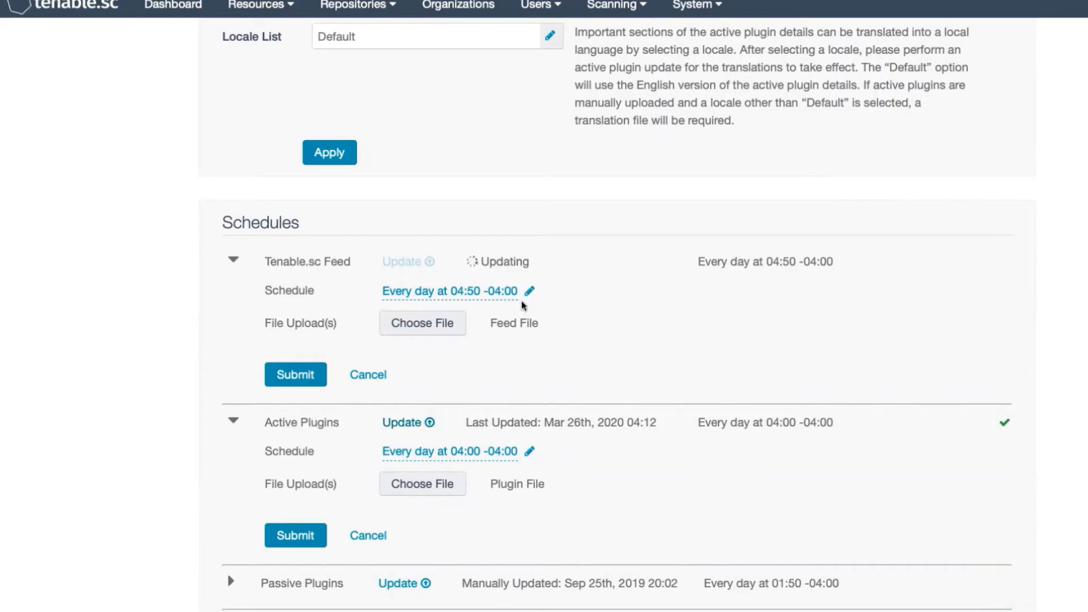
- Go to System > Configuration > License to view the License Configuration
{"action": "left_click", "coordinate": [710, 12]}
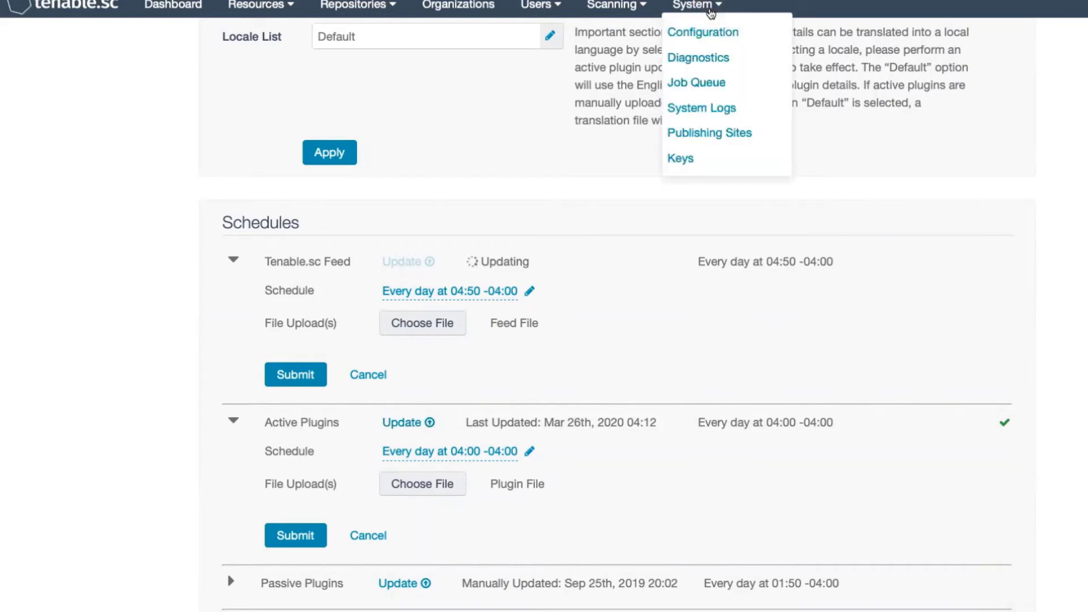
{"action": "left_click", "coordinate": [710, 29]}
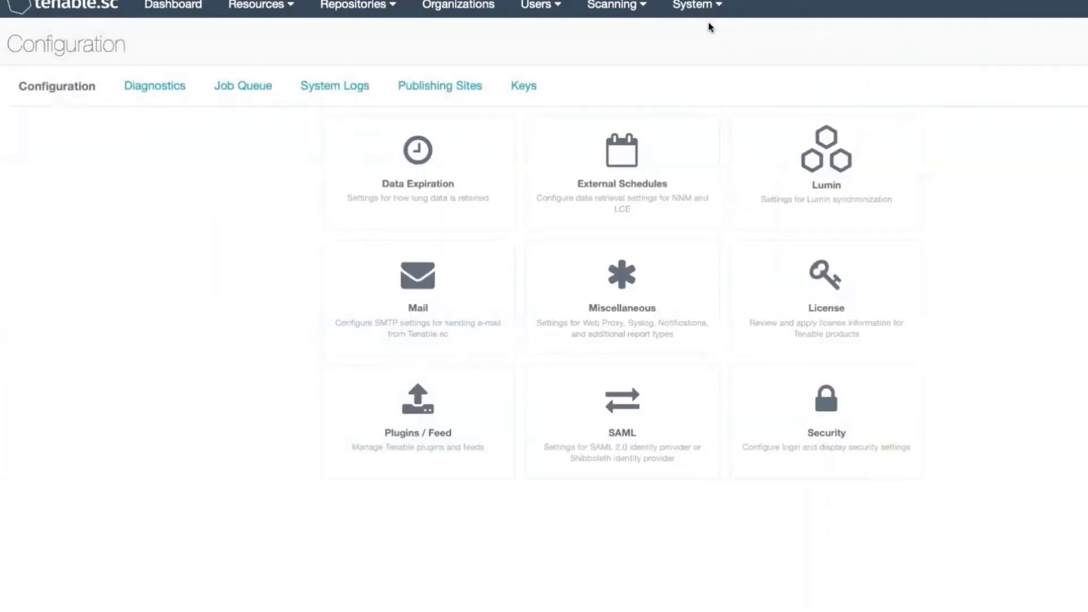
{"action": "left_click", "coordinate": [761, 270]}
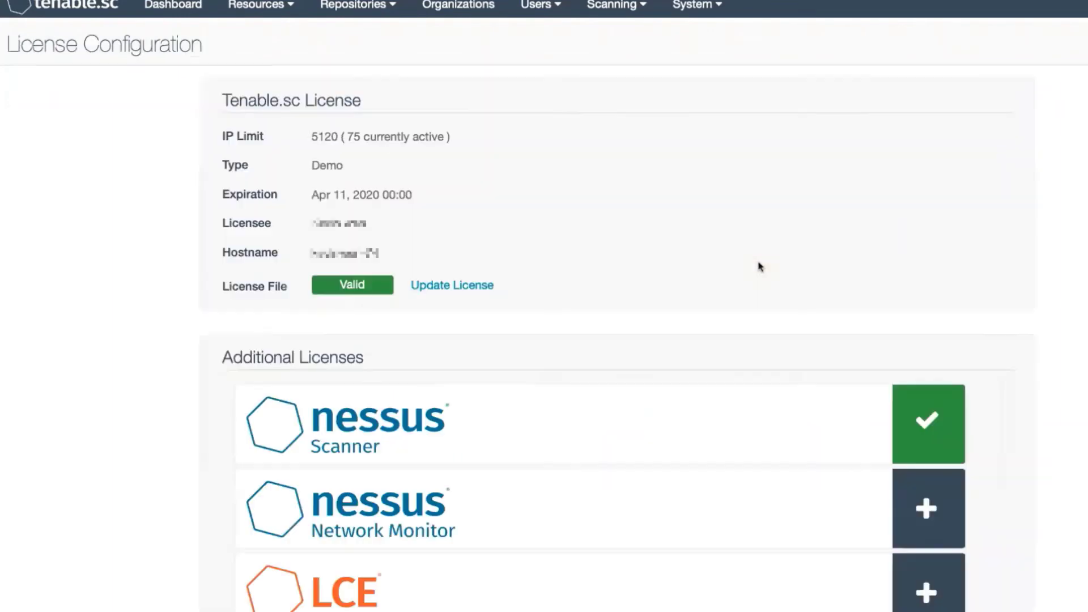